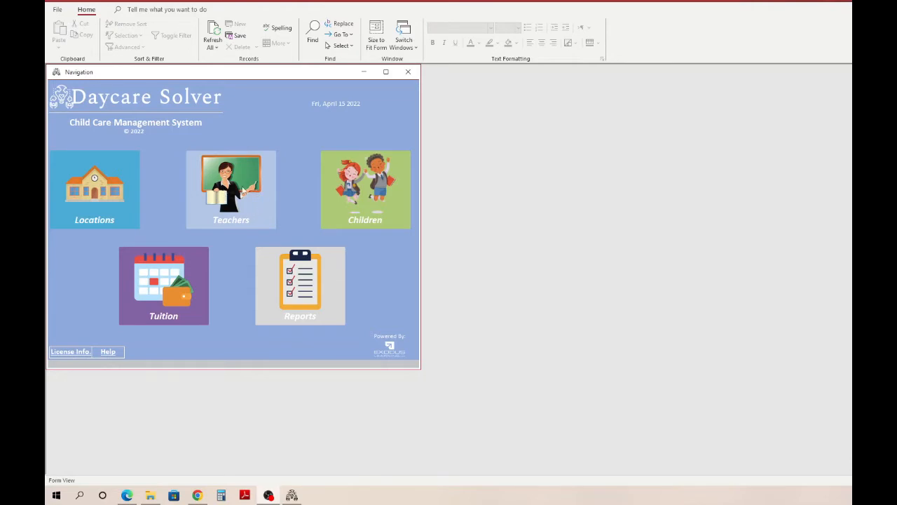
# - Open the teacher profiles form from the main navigation
pyautogui.click(242, 190)
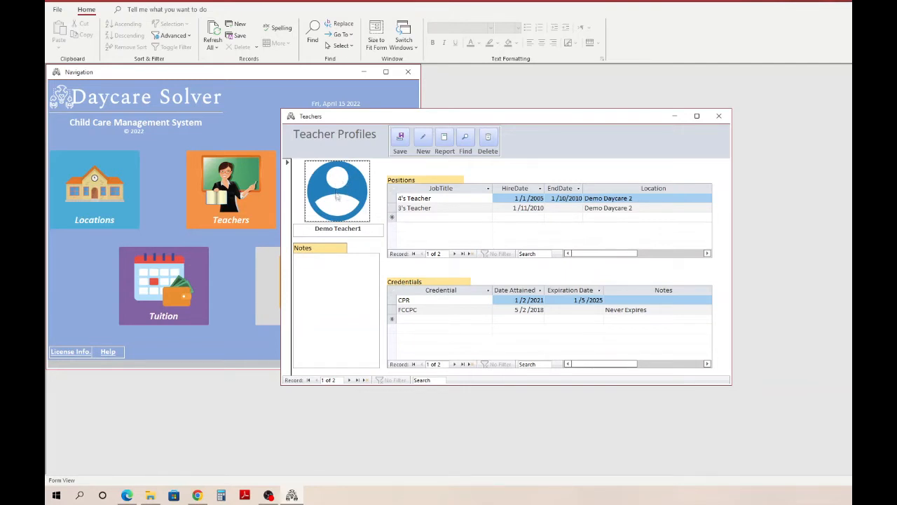
pyautogui.click(347, 176)
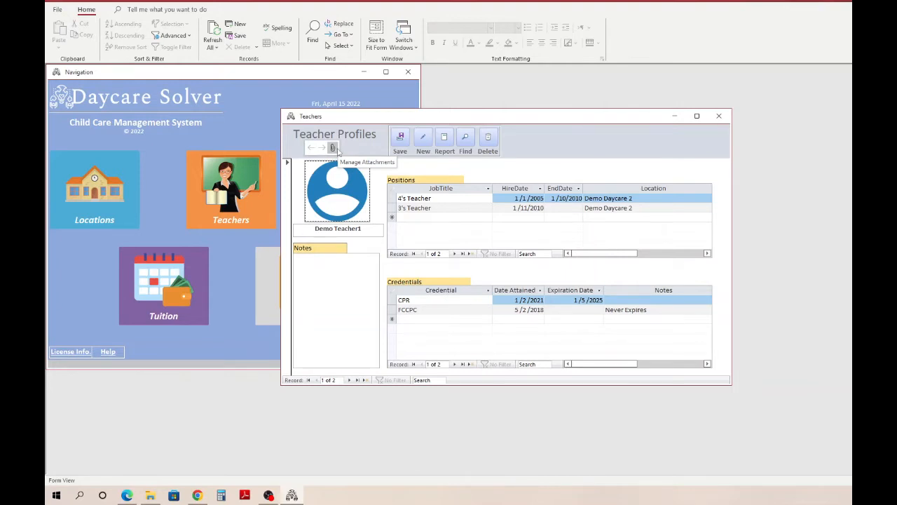
pyautogui.click(334, 150)
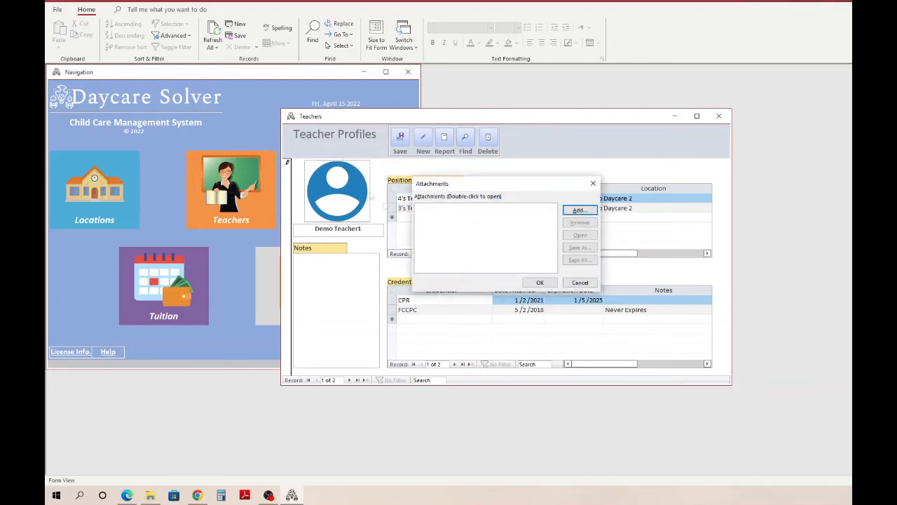
pyautogui.click(570, 214)
pyautogui.click(569, 213)
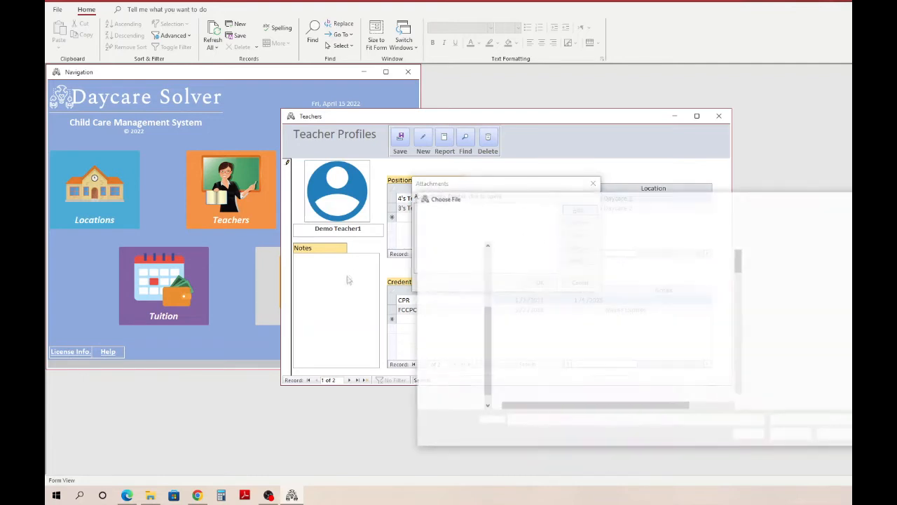
pyautogui.press('Escape')
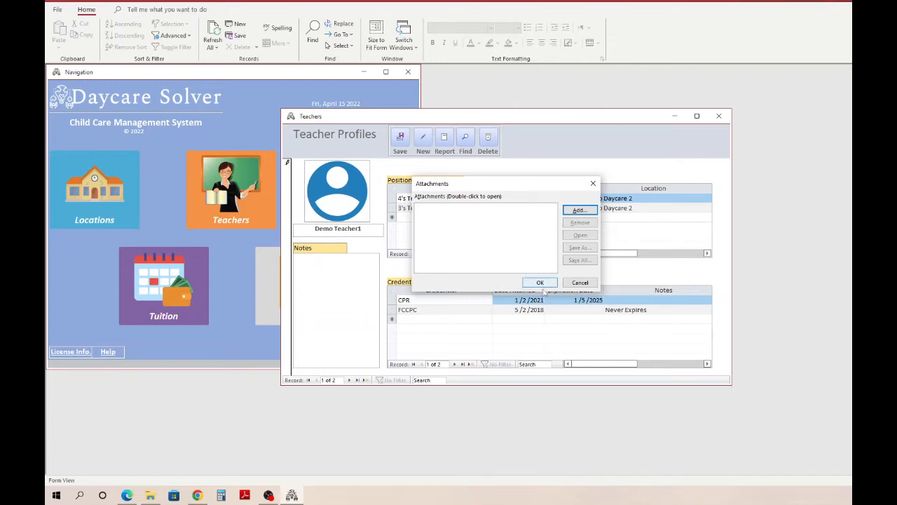
pyautogui.click(580, 283)
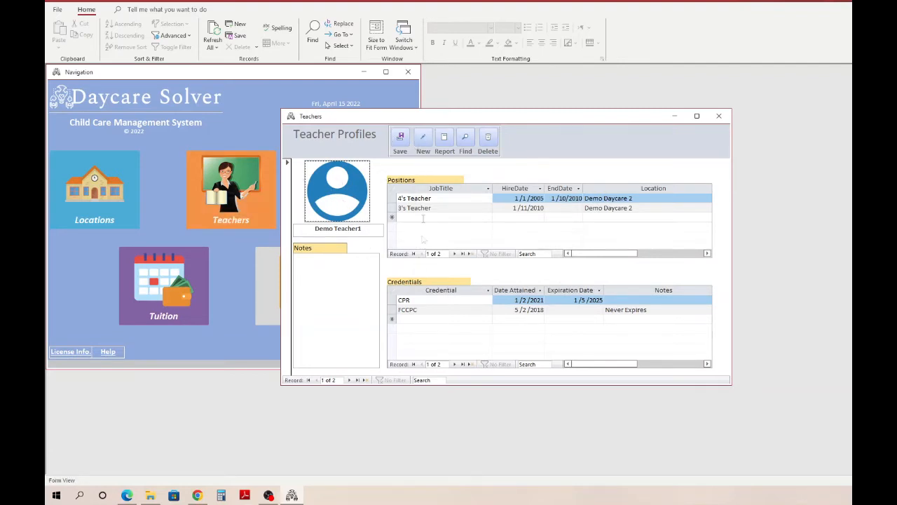
# - Create a new teacher profile and enter the teacher's full name
pyautogui.click(424, 140)
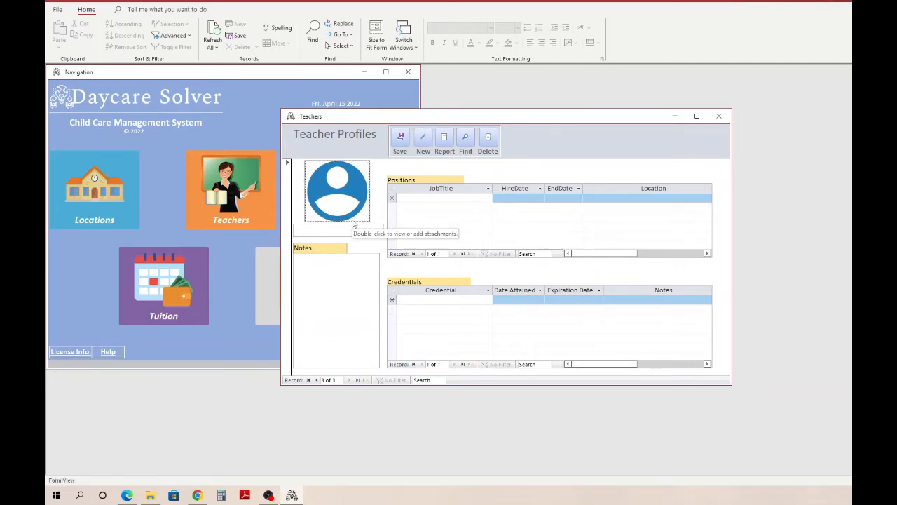
pyautogui.click(348, 232)
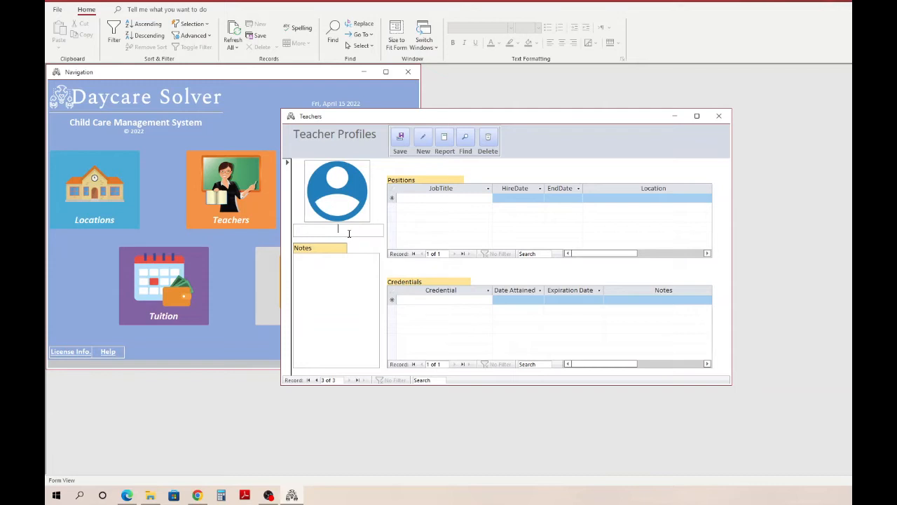
pyautogui.write('mar')
pyautogui.press('BackSpace')
pyautogui.press('BackSpace')
pyautogui.press('BackSpace')
pyautogui.write('Mark Doe')
# - Enter a note in the profile giving the teacher's first name followed by "came to us from Learning Centers of England."
pyautogui.click(342, 281)
pyautogui.write('Mark came to us from')
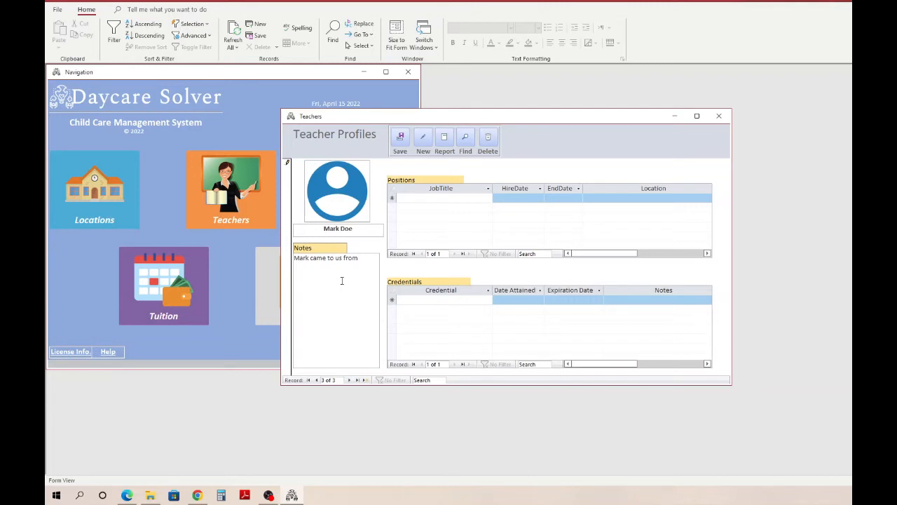
pyautogui.write(' Learing')
pyautogui.press('BackSpace')
pyautogui.press('BackSpace')
pyautogui.press('BackSpace')
pyautogui.press('BackSpace')
pyautogui.press('BackSpace')
pyautogui.write('arning Centers of England.')
# - Add a position with job title "4's Teacher", hire date 1/1/2022, no end date and location "Abc 123 Daycare, Inc."
pyautogui.click(407, 199)
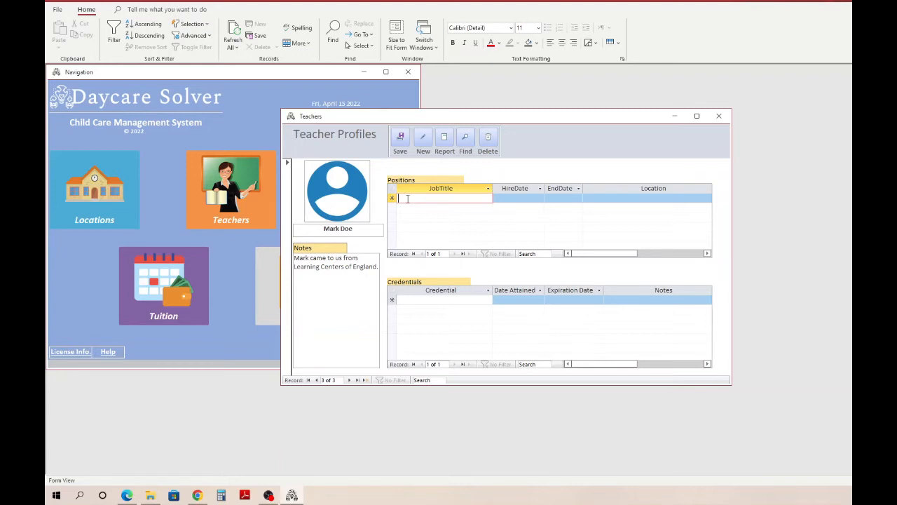
pyautogui.write("4's T")
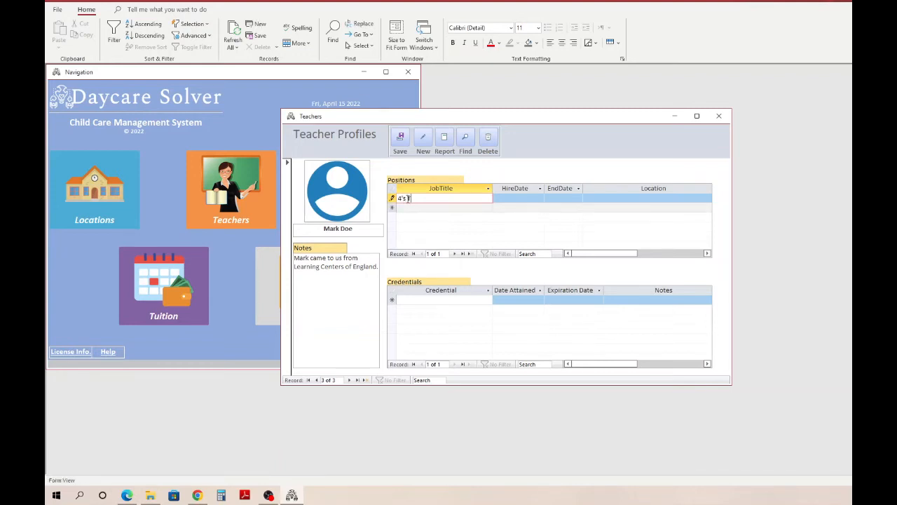
pyautogui.write('eacher')
pyautogui.press('Tab')
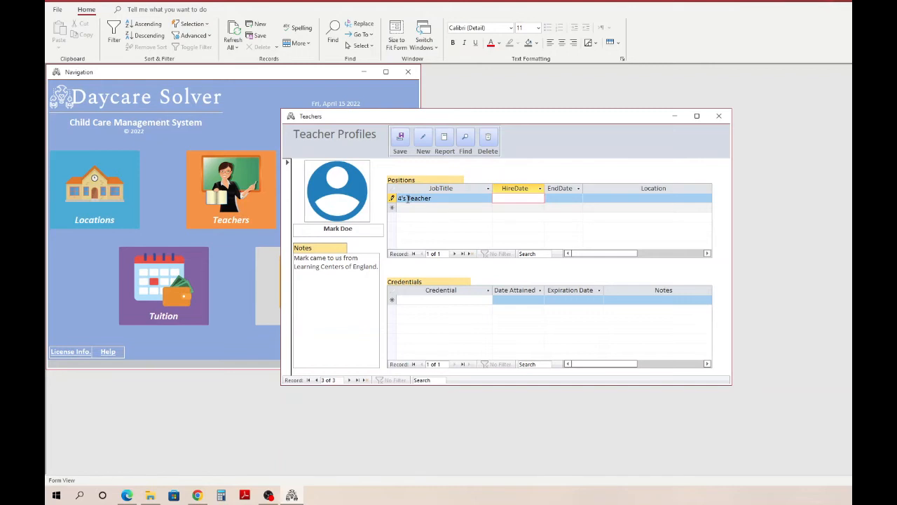
pyautogui.write('01')
pyautogui.write('012022')
pyautogui.press('Tab')
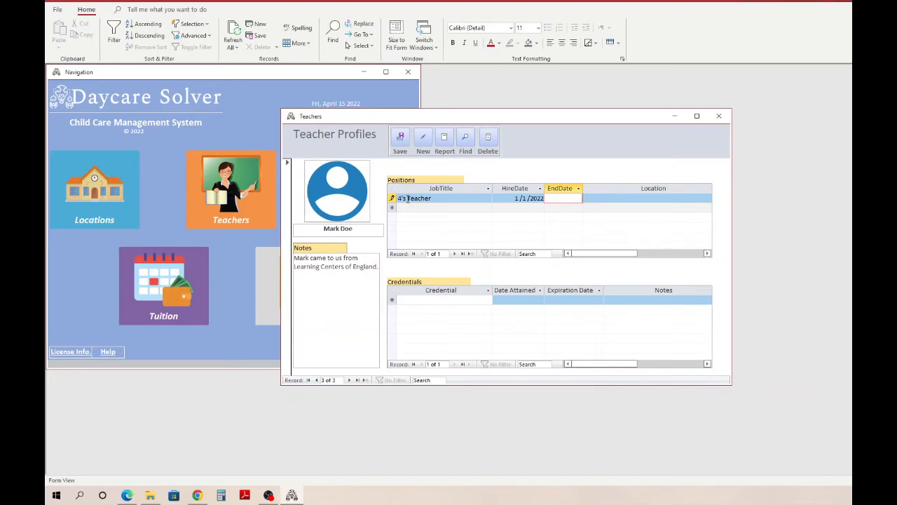
pyautogui.press('Tab')
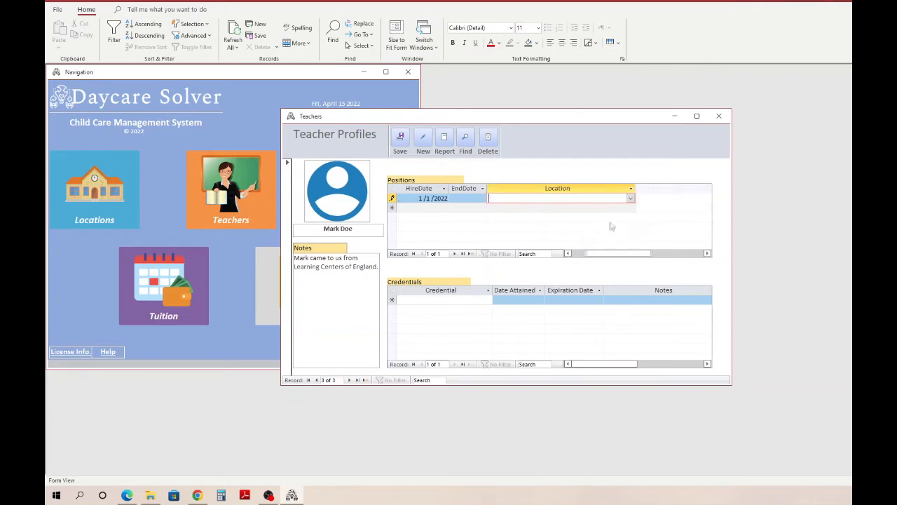
pyautogui.click(630, 198)
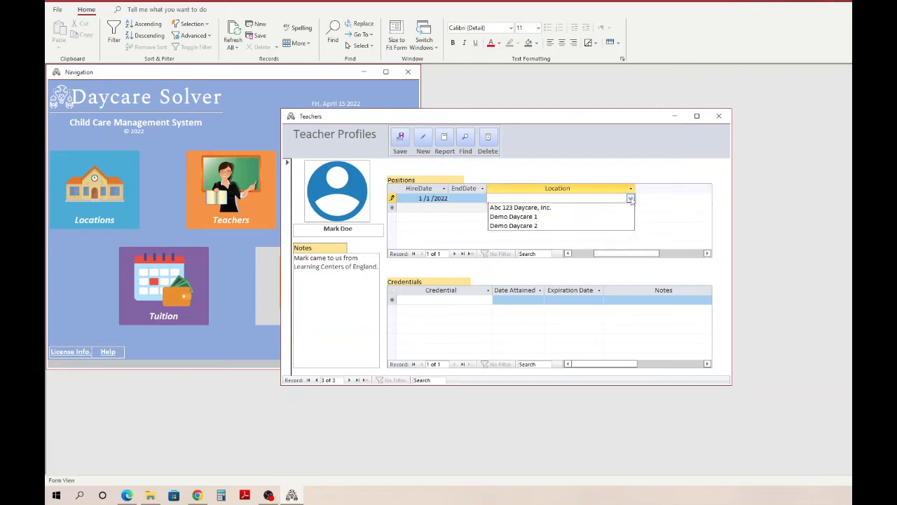
pyautogui.click(554, 209)
pyautogui.moveTo(597, 255); pyautogui.dragTo(573, 256)
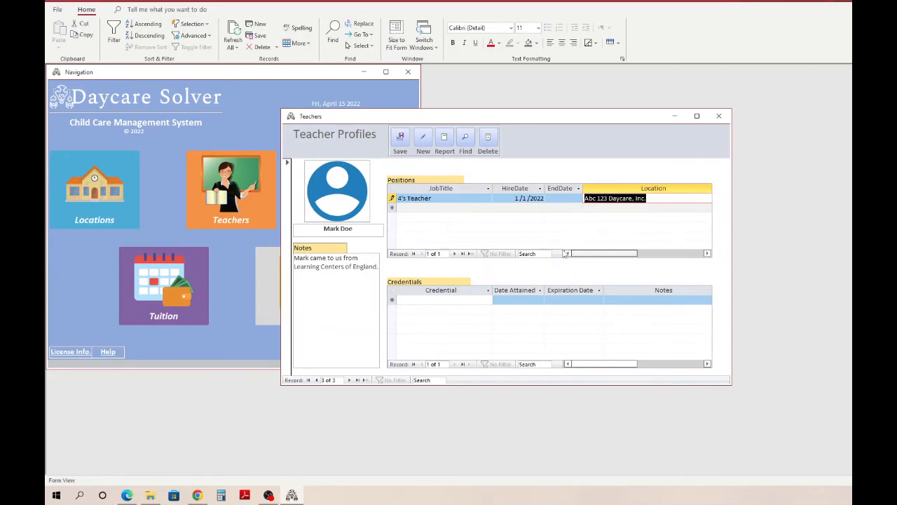
# - Add a CPR credential to the teacher with date attained 1/5/2021
pyautogui.click(421, 299)
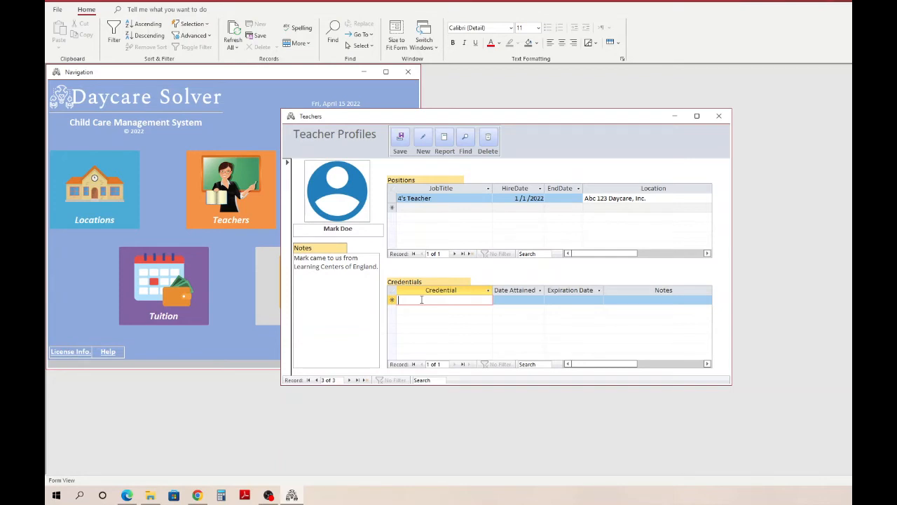
pyautogui.write('C')
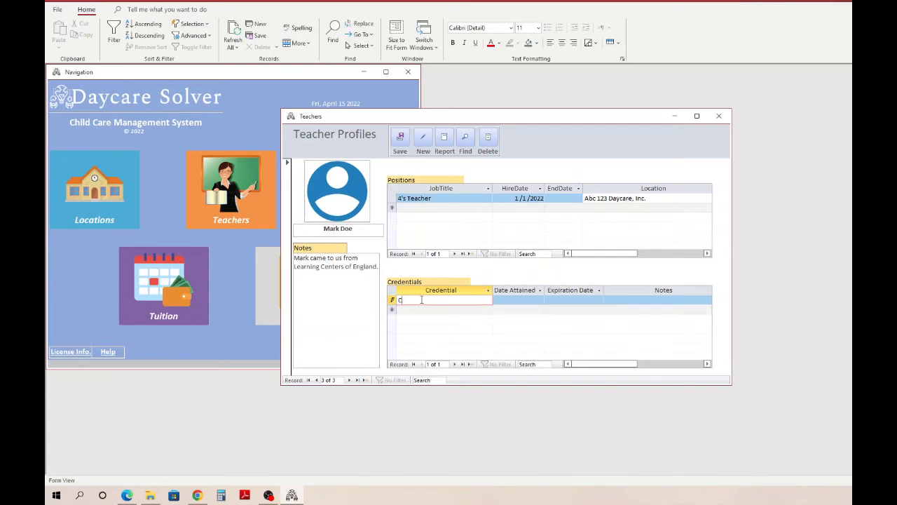
pyautogui.write('PR')
pyautogui.press('Tab')
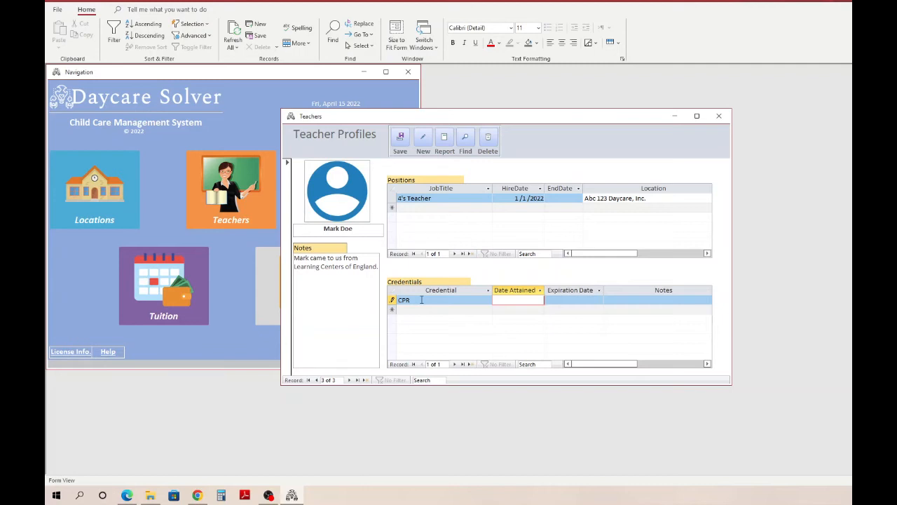
pyautogui.write('01')
pyautogui.write('05')
pyautogui.write('2021')
pyautogui.press('Tab')
# - Set the CPR credential's expiration date to 1/5/2023 and complete its row
pyautogui.write('01')
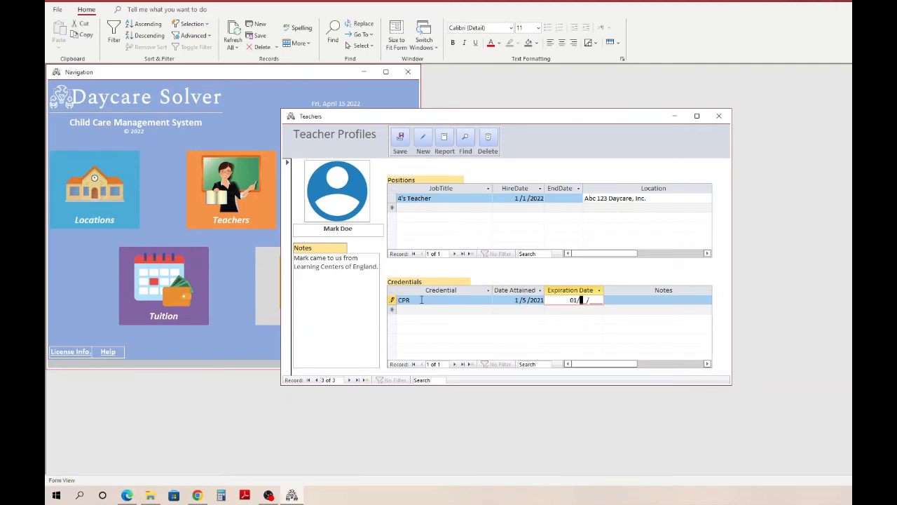
pyautogui.write('05')
pyautogui.write('2023')
pyautogui.press('Tab')
pyautogui.press('Tab')
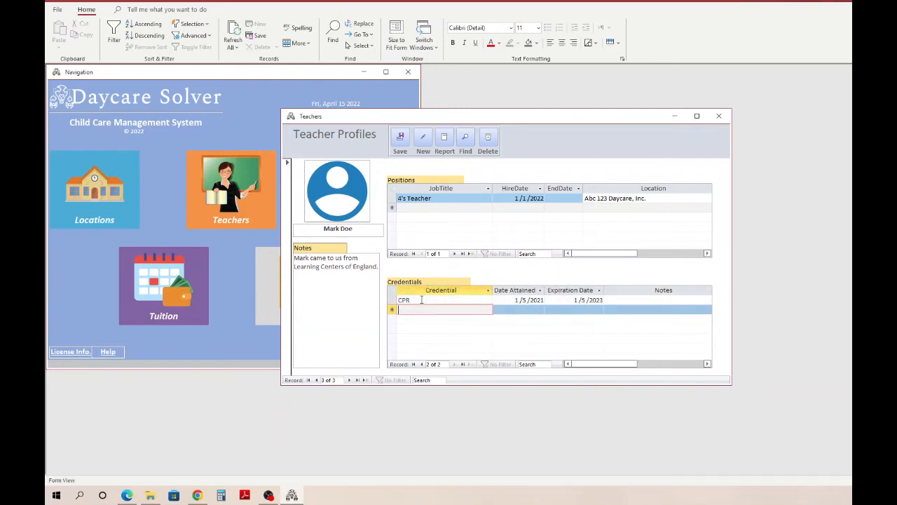
# - Add a "Director Credential" attained 1/1/2018 with no expiration date and the note "Never Expires", and save the profile
pyautogui.write('Director Credential')
pyautogui.press('Tab')
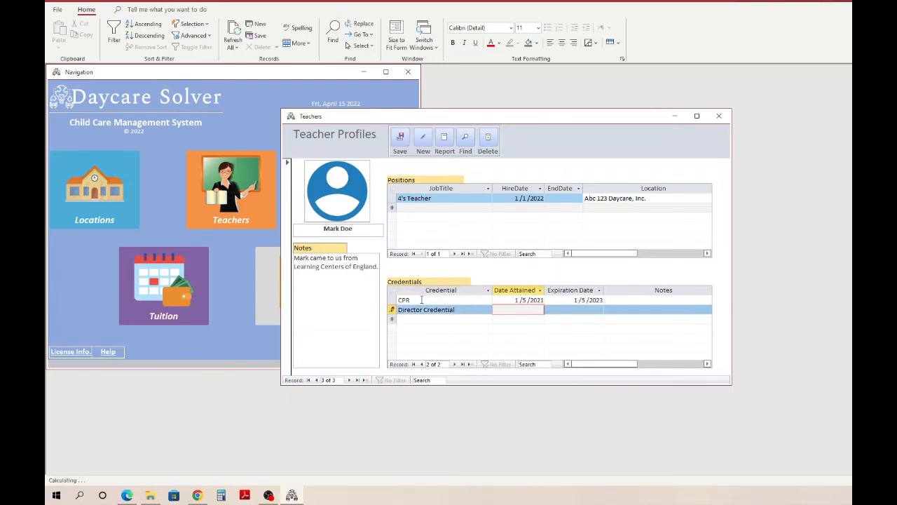
pyautogui.write('01/01/2018')
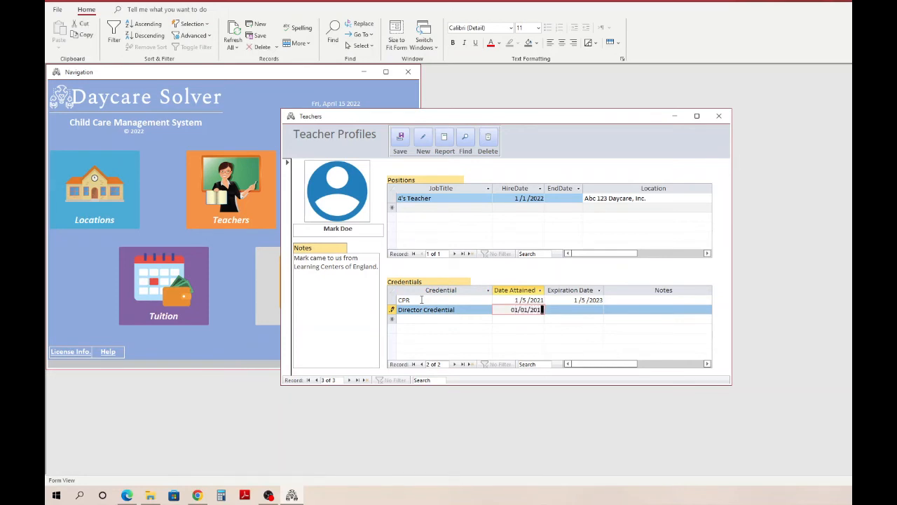
pyautogui.press('Tab')
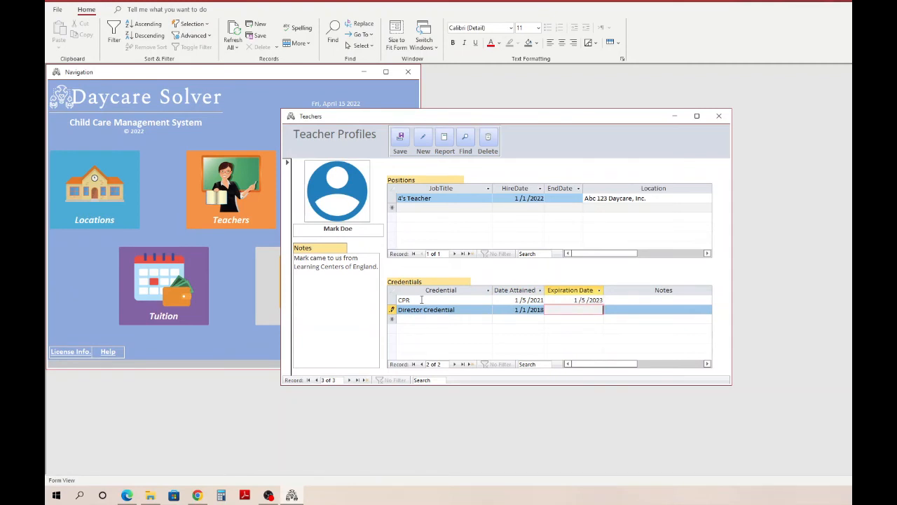
pyautogui.press('Tab')
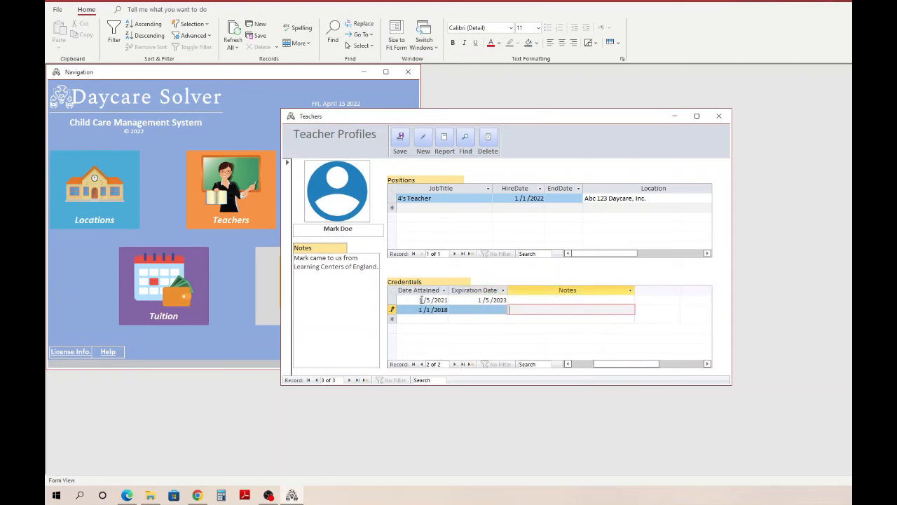
pyautogui.write('Never Expires')
pyautogui.click(400, 139)
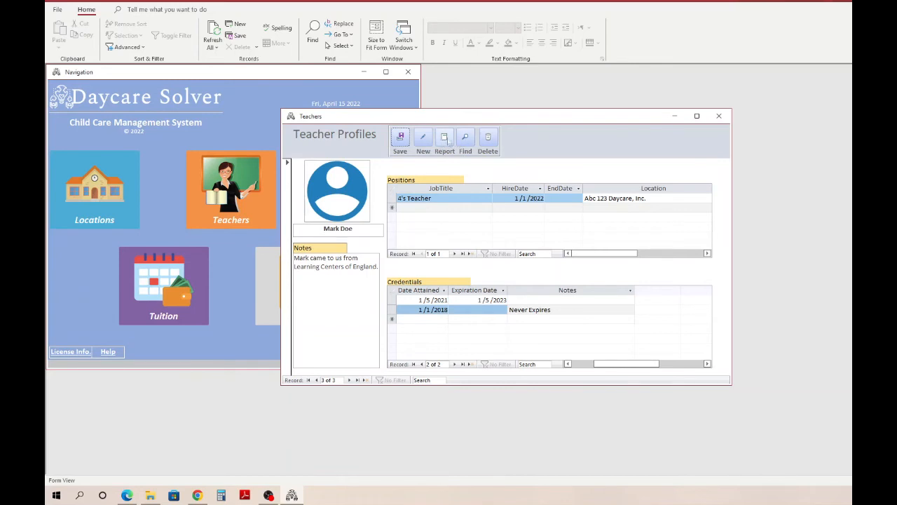
# - Examine the teacher's profile report and its print options without printing, and return to the profile form in a normal-sized window
pyautogui.click(444, 140)
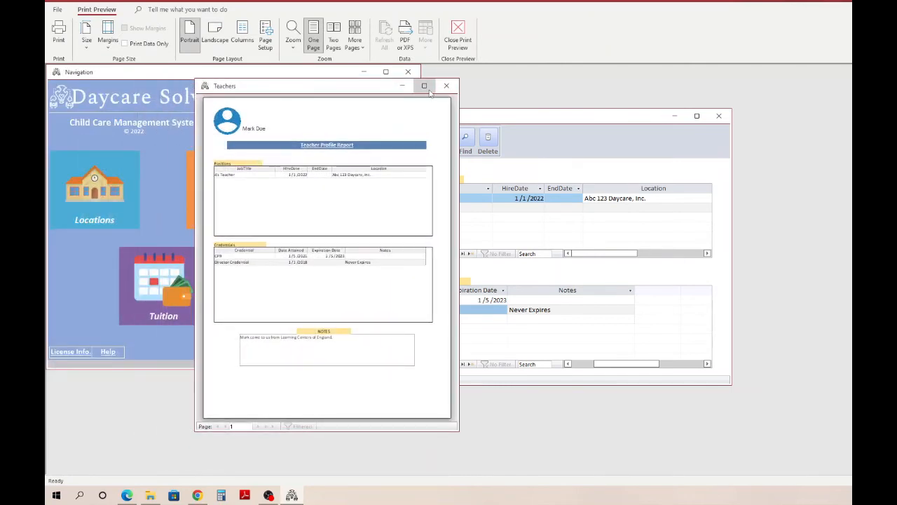
pyautogui.click(427, 88)
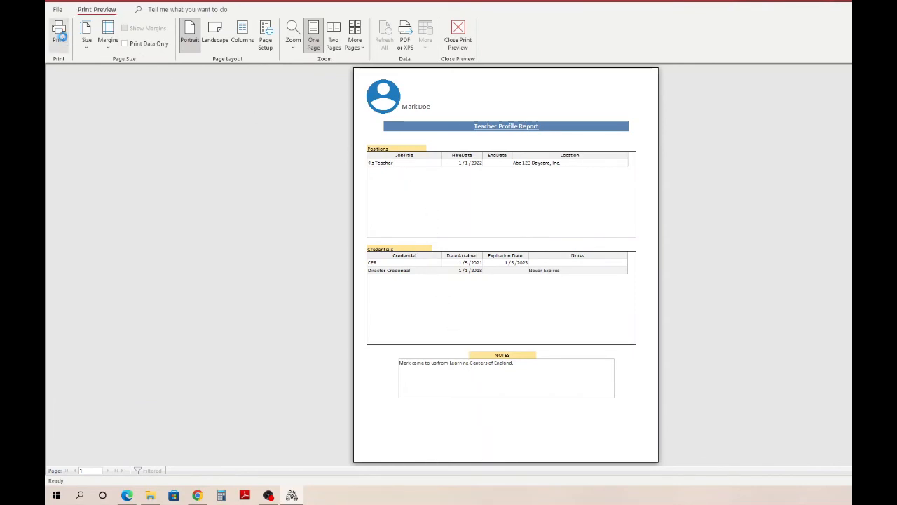
pyautogui.click(59, 32)
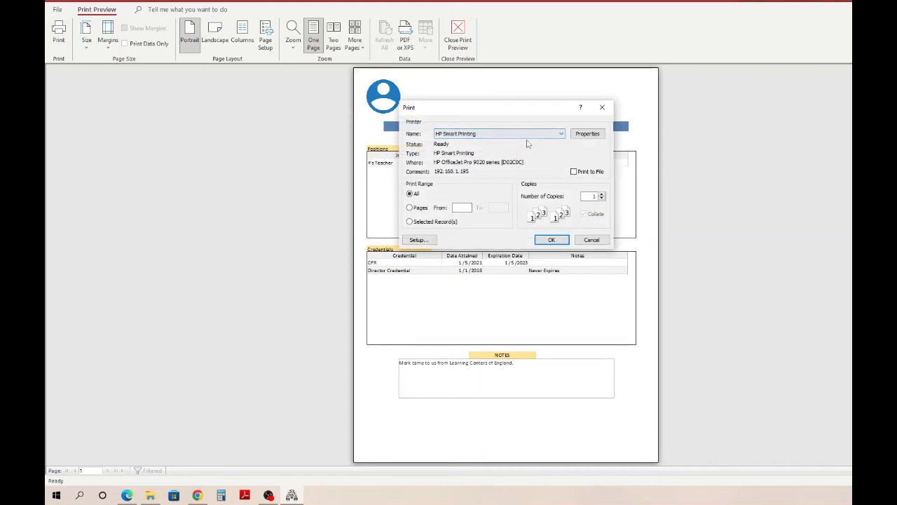
pyautogui.click(604, 108)
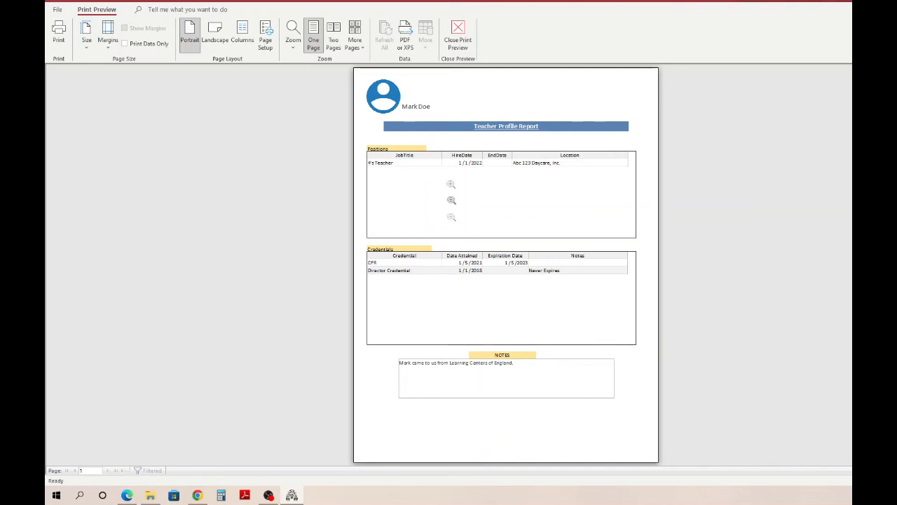
pyautogui.click(457, 35)
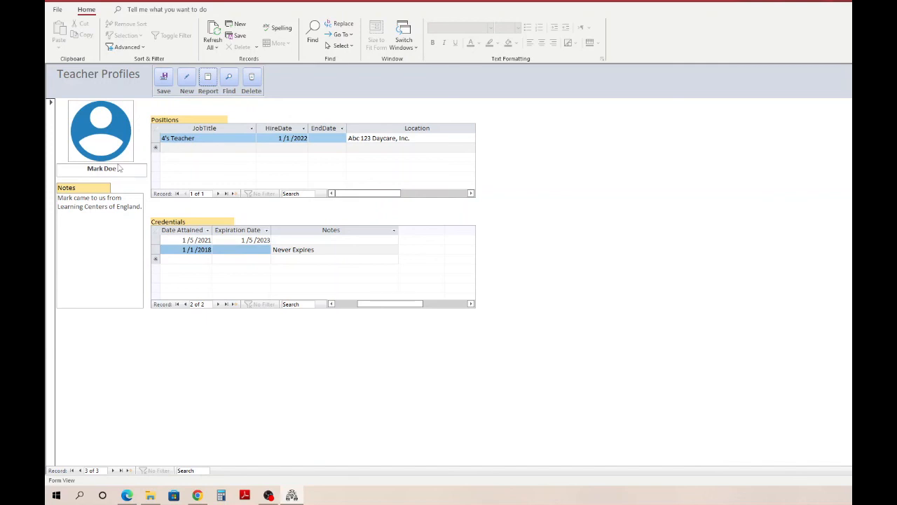
pyautogui.click(845, 9)
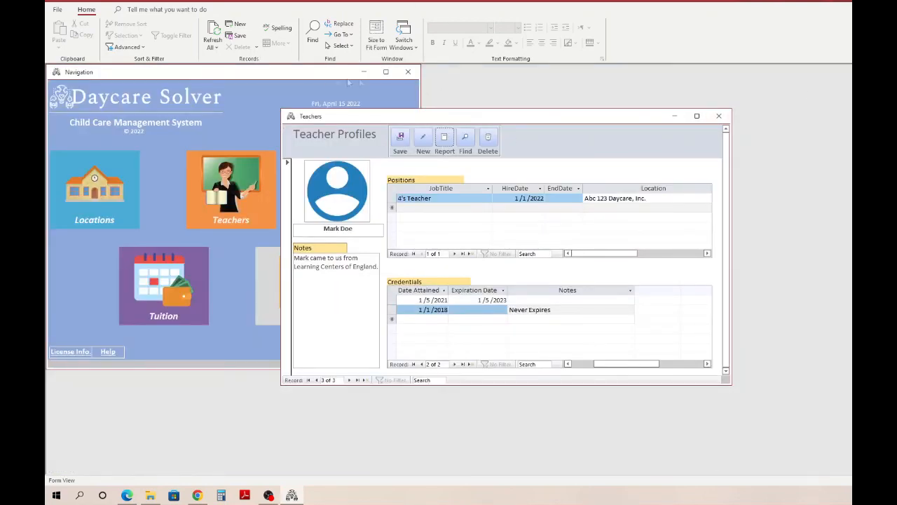
# - Open the reports menu from the main navigation
pyautogui.click(299, 79)
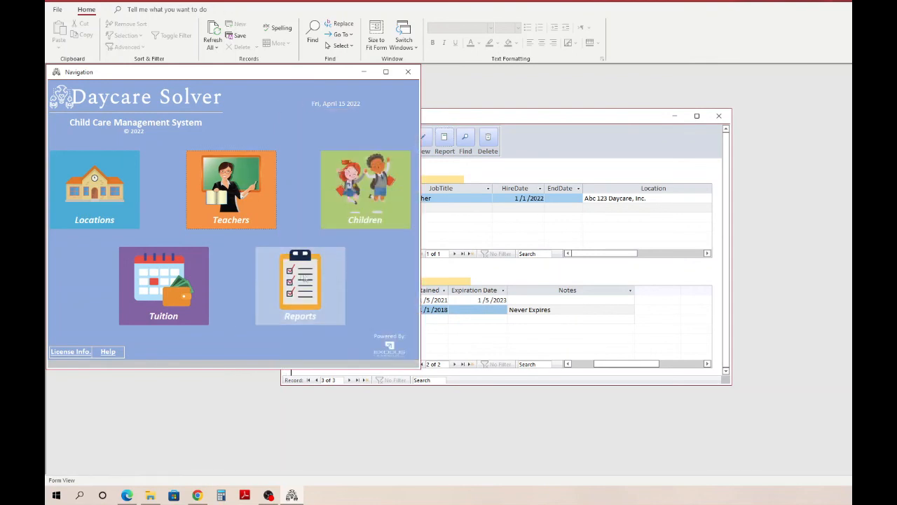
pyautogui.click(307, 300)
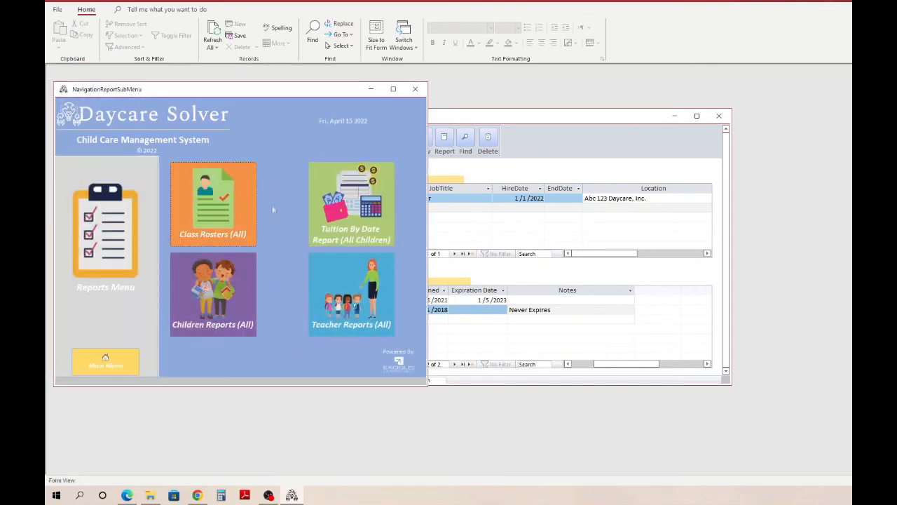